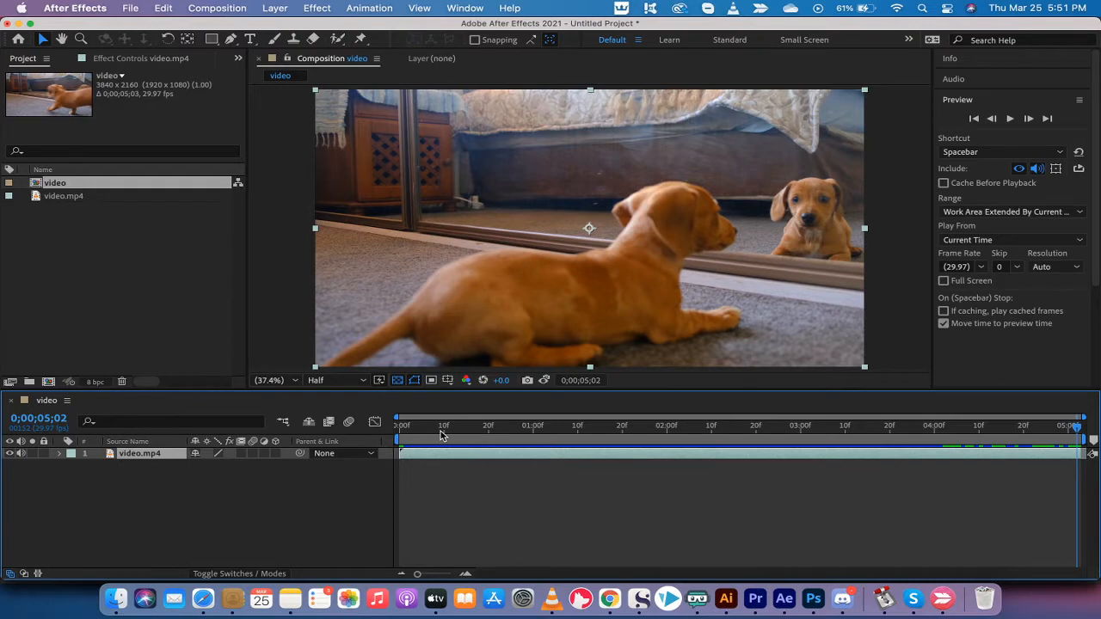
Rewind the clip to its first frame and apply CC Wide Time to the puppy video layer.
{"action": "left_click_drag", "start_coordinate": [441, 434], "coordinate": [389, 434]}
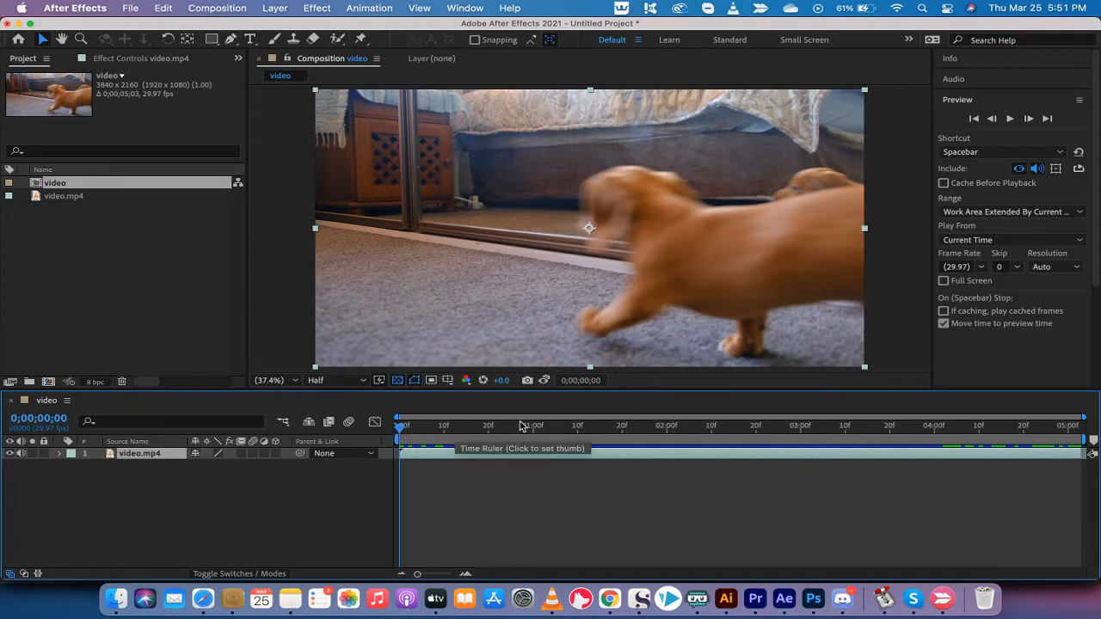
{"action": "mouse_move", "coordinate": [399, 427]}
{"action": "left_mouse_down"}
{"action": "mouse_move", "coordinate": [698, 445]}
{"action": "mouse_move", "coordinate": [540, 455]}
{"action": "mouse_move", "coordinate": [399, 447]}
{"action": "left_mouse_up"}
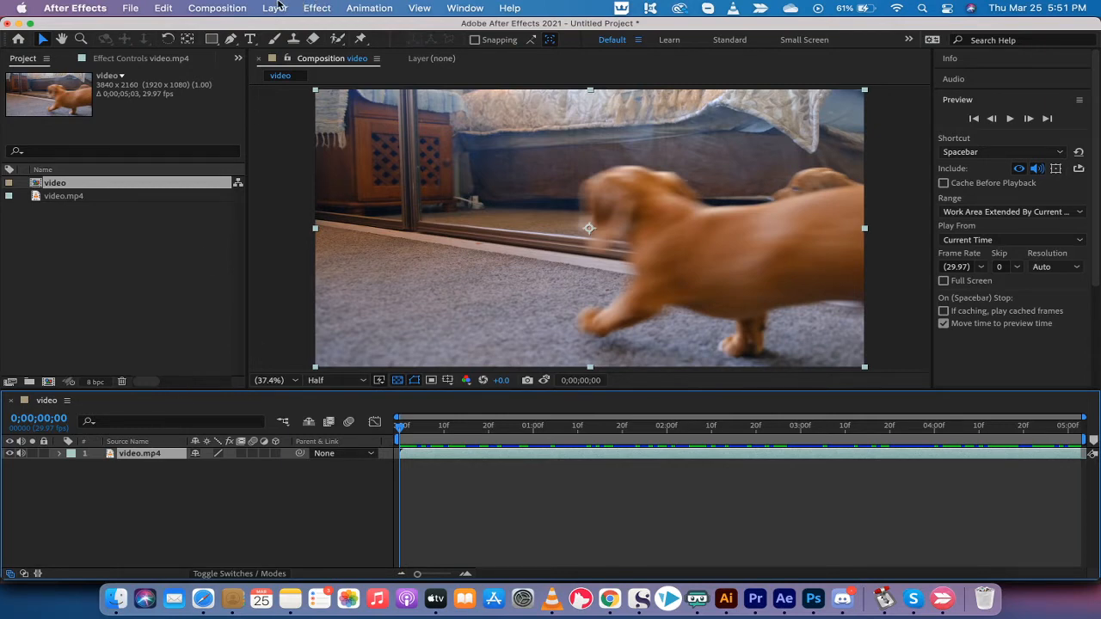
{"action": "left_click", "coordinate": [324, 5]}
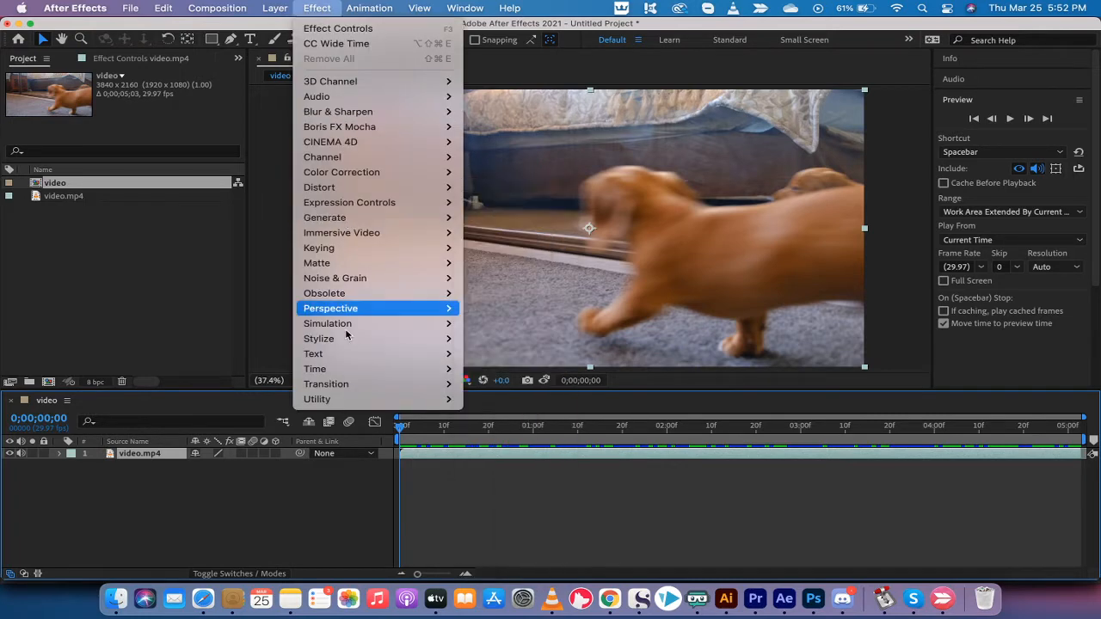
{"action": "mouse_move", "coordinate": [314, 369]}
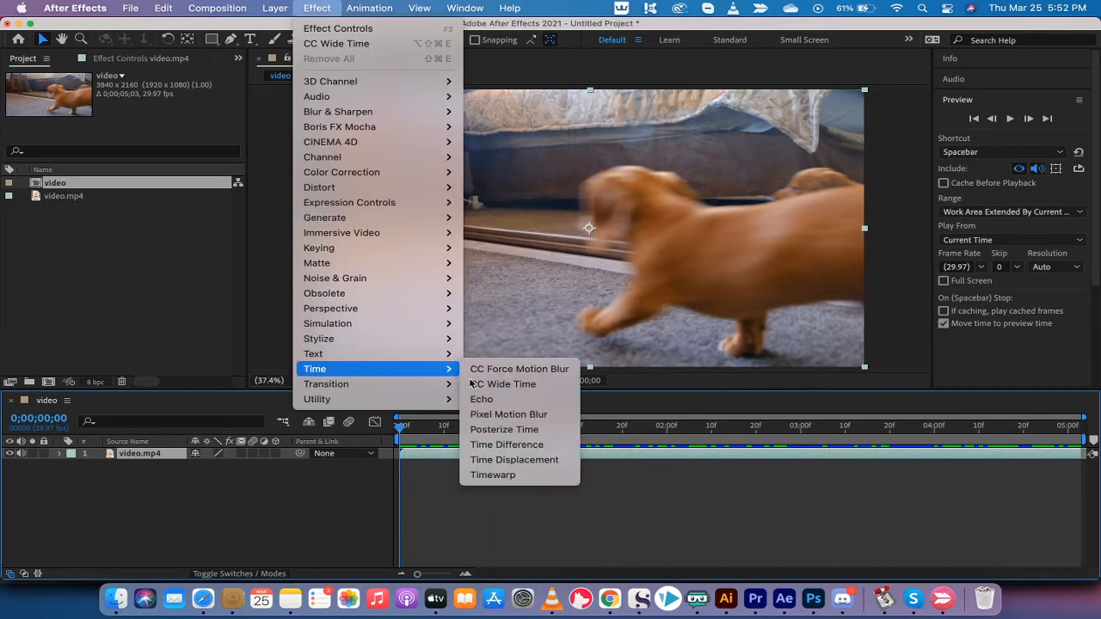
{"action": "left_click", "coordinate": [526, 385]}
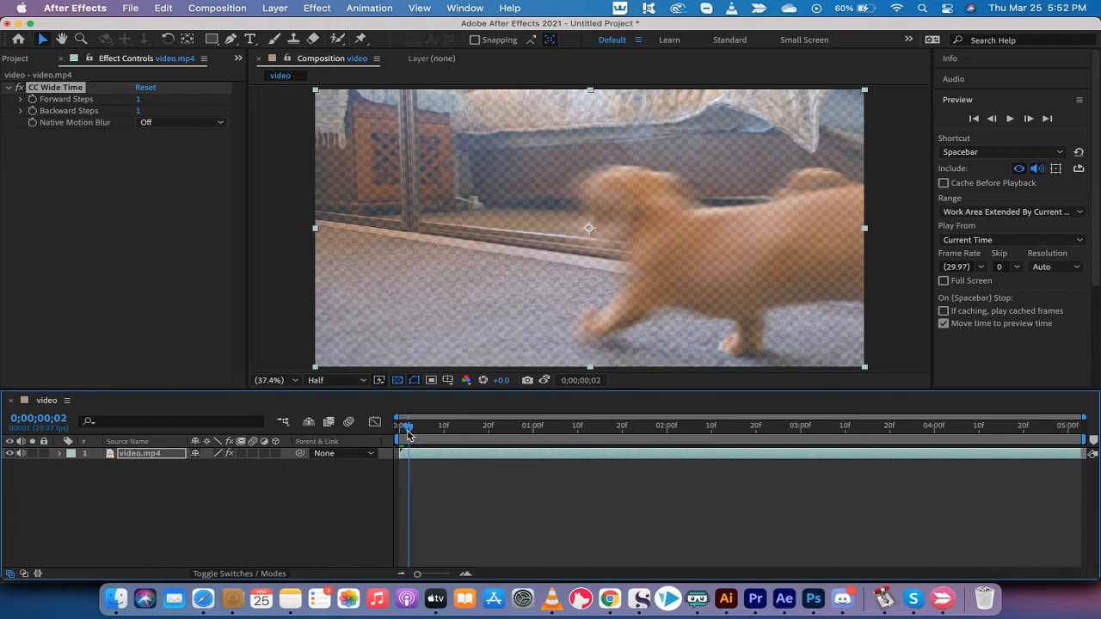
Raise CC Wide Time's Forward and Backward Steps to 7 each for a heavier ghost trail.
{"action": "mouse_move", "coordinate": [400, 427]}
{"action": "left_mouse_down"}
{"action": "mouse_move", "coordinate": [411, 428]}
{"action": "mouse_move", "coordinate": [400, 428]}
{"action": "left_mouse_up"}
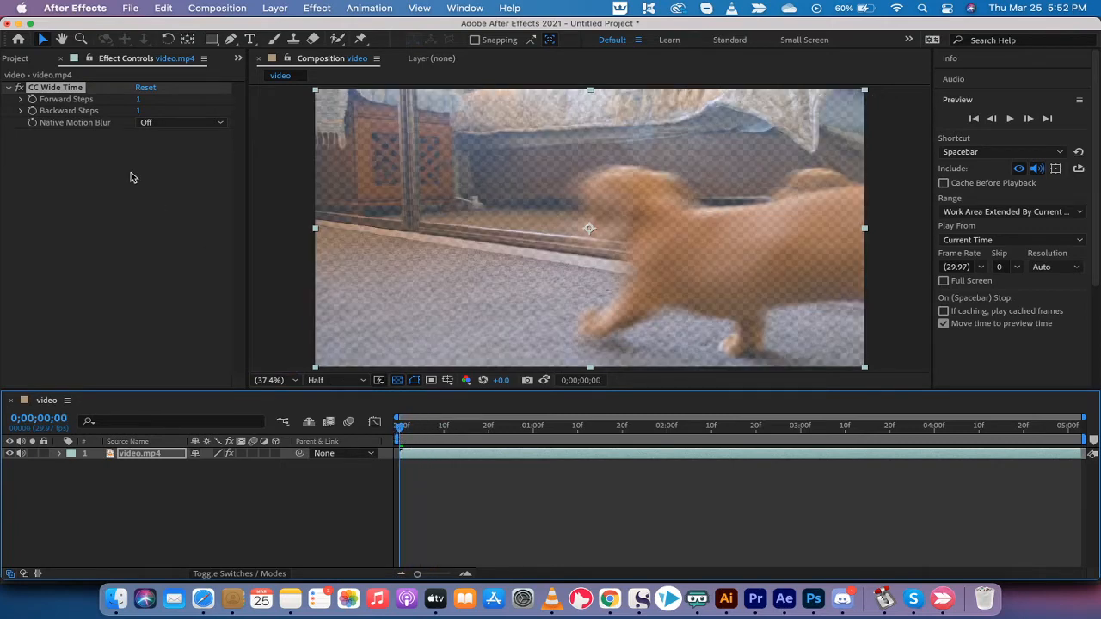
{"action": "left_click", "coordinate": [57, 90]}
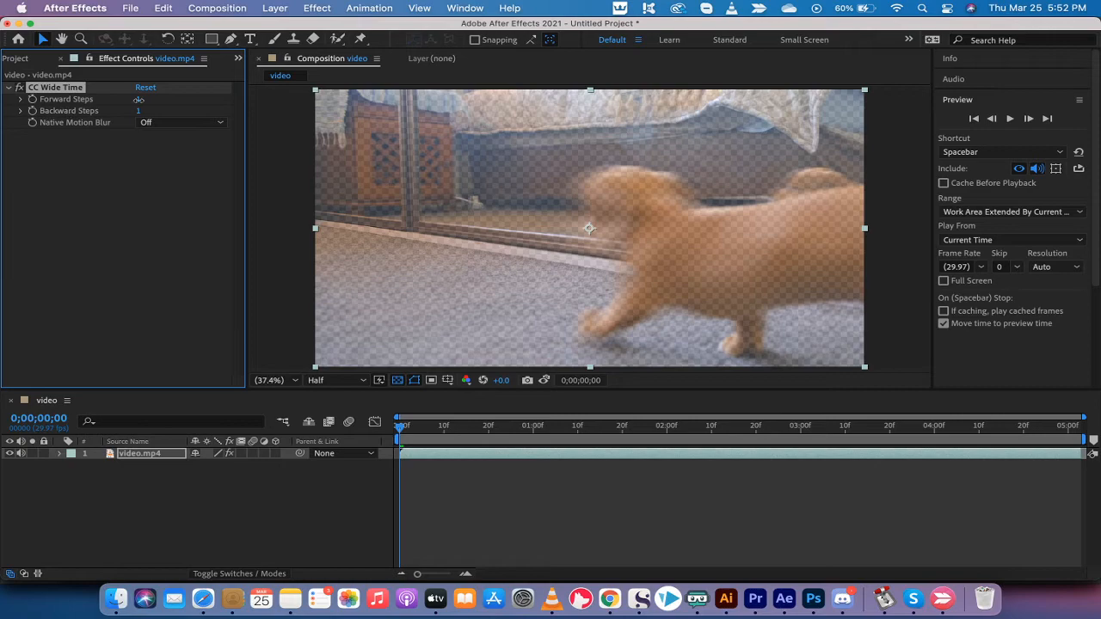
{"action": "mouse_move", "coordinate": [140, 100]}
{"action": "left_mouse_down"}
{"action": "mouse_move", "coordinate": [147, 112]}
{"action": "mouse_move", "coordinate": [145, 99]}
{"action": "left_mouse_up"}
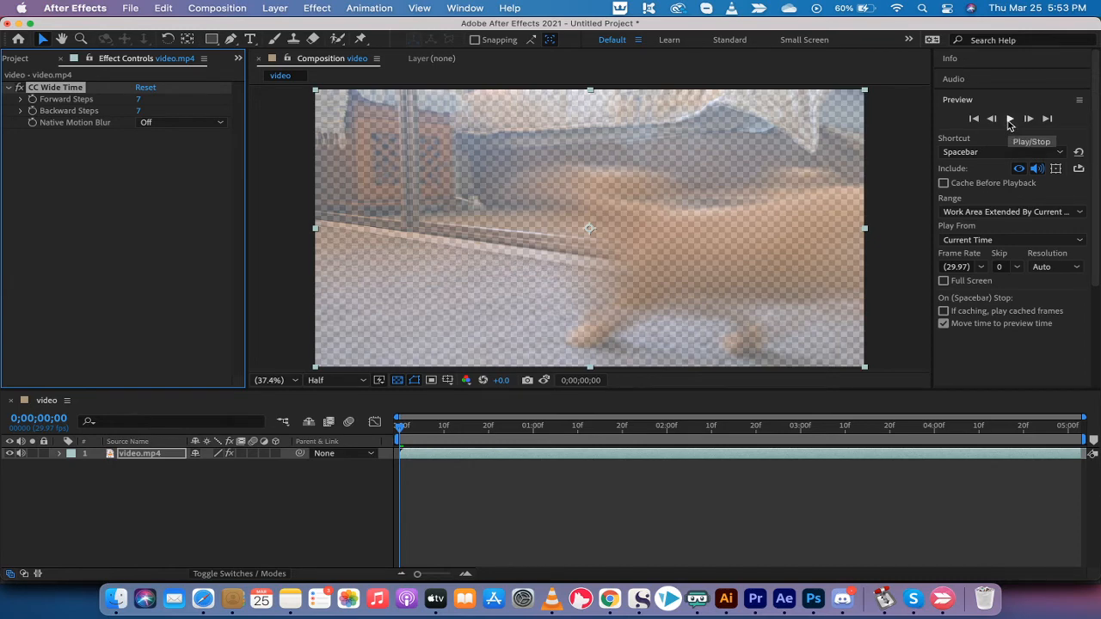
{"action": "left_click", "coordinate": [1010, 118]}
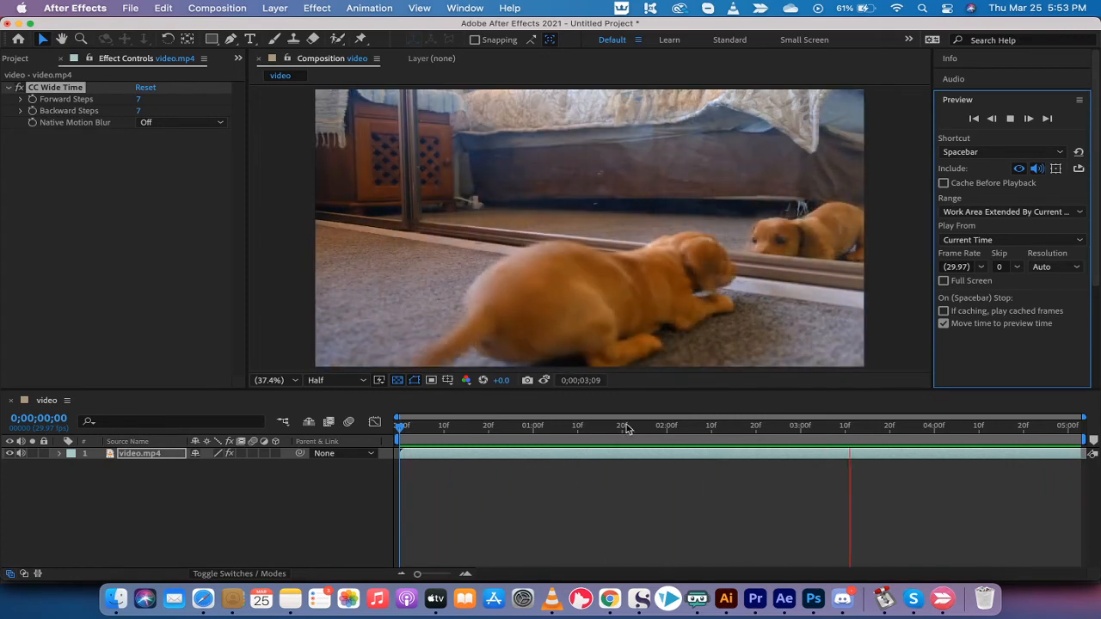
{"action": "left_click", "coordinate": [430, 426]}
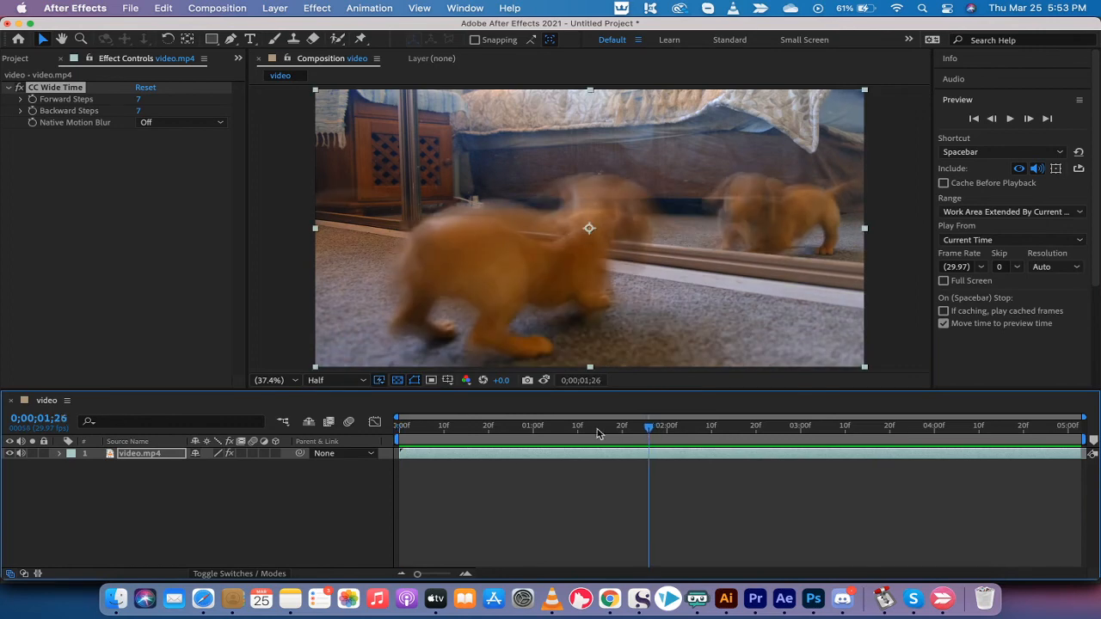
{"action": "left_click_drag", "start_coordinate": [430, 426], "coordinate": [421, 427]}
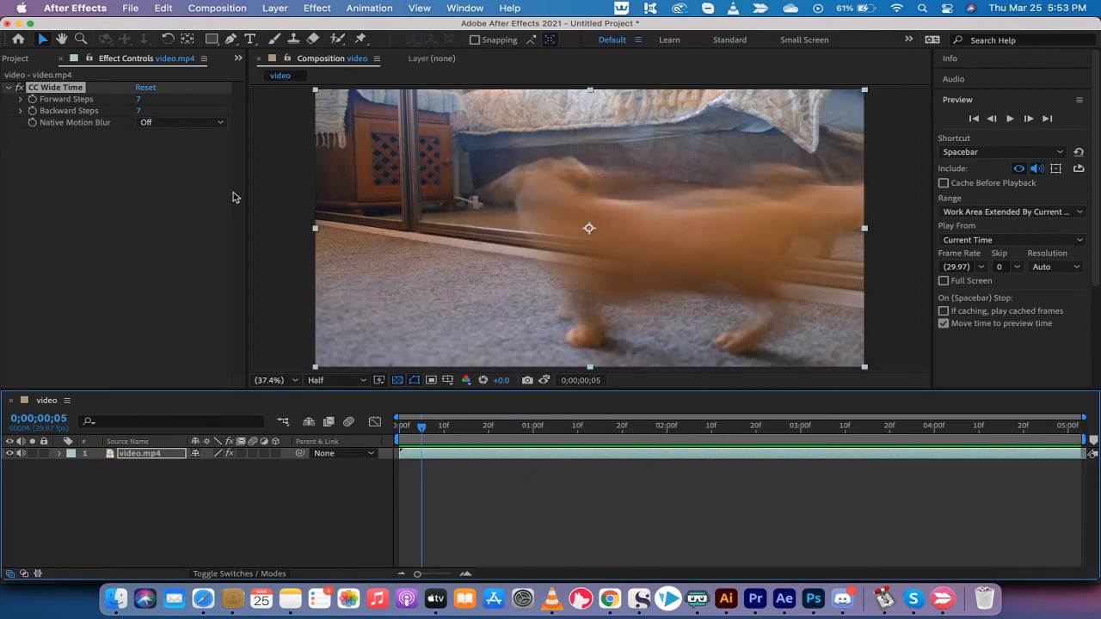
{"action": "left_click", "coordinate": [152, 122]}
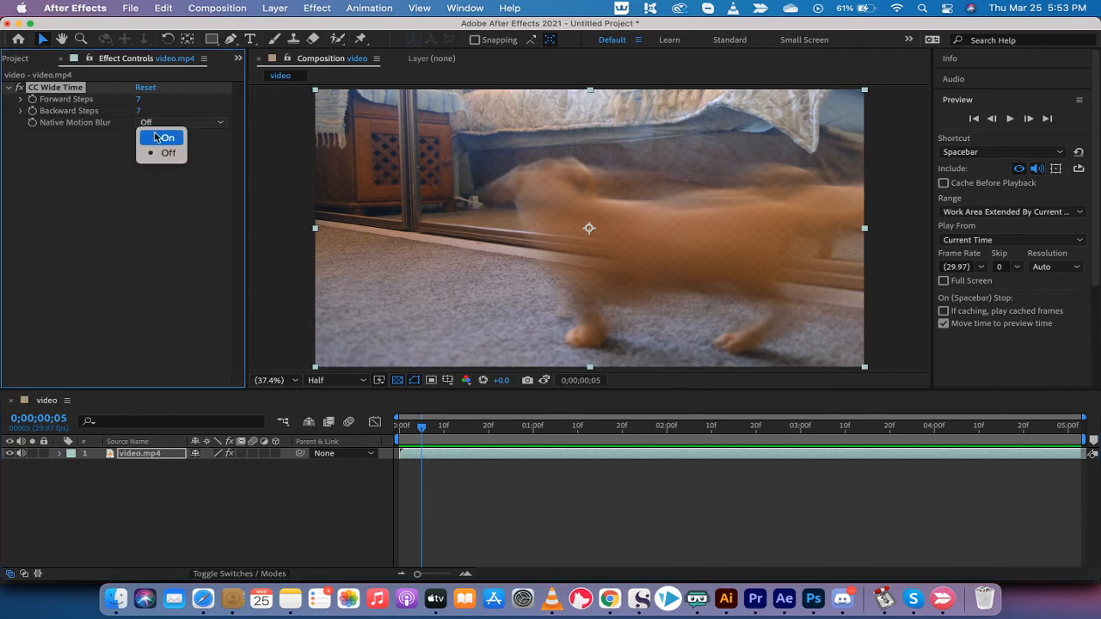
{"action": "left_click", "coordinate": [167, 152]}
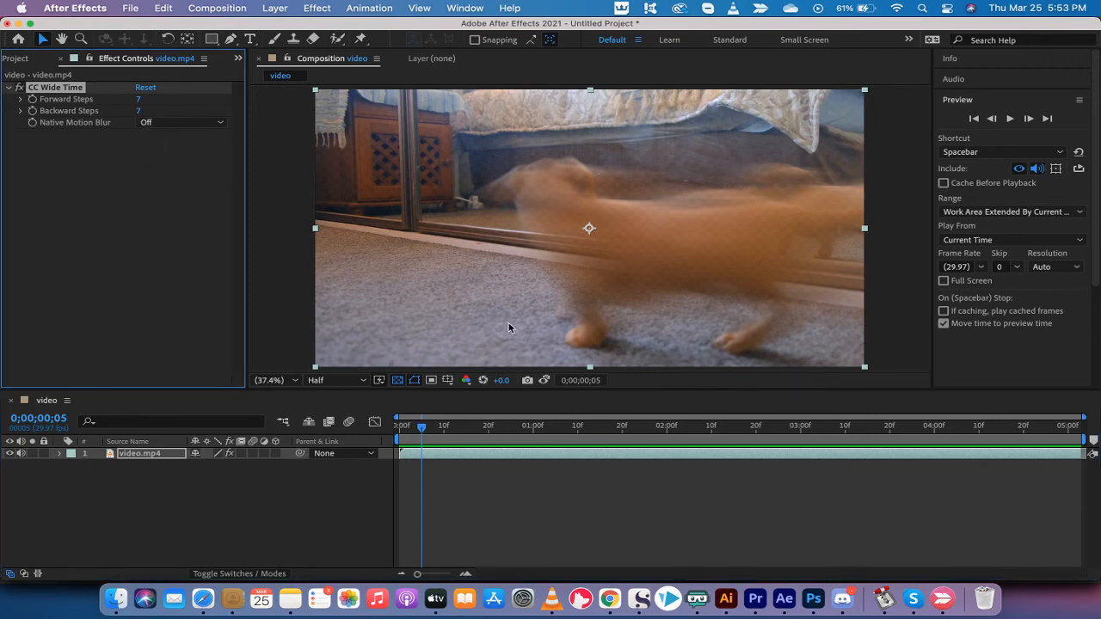
{"action": "mouse_move", "coordinate": [421, 428]}
{"action": "left_mouse_down"}
{"action": "mouse_move", "coordinate": [395, 427]}
{"action": "mouse_move", "coordinate": [473, 425]}
{"action": "left_mouse_up"}
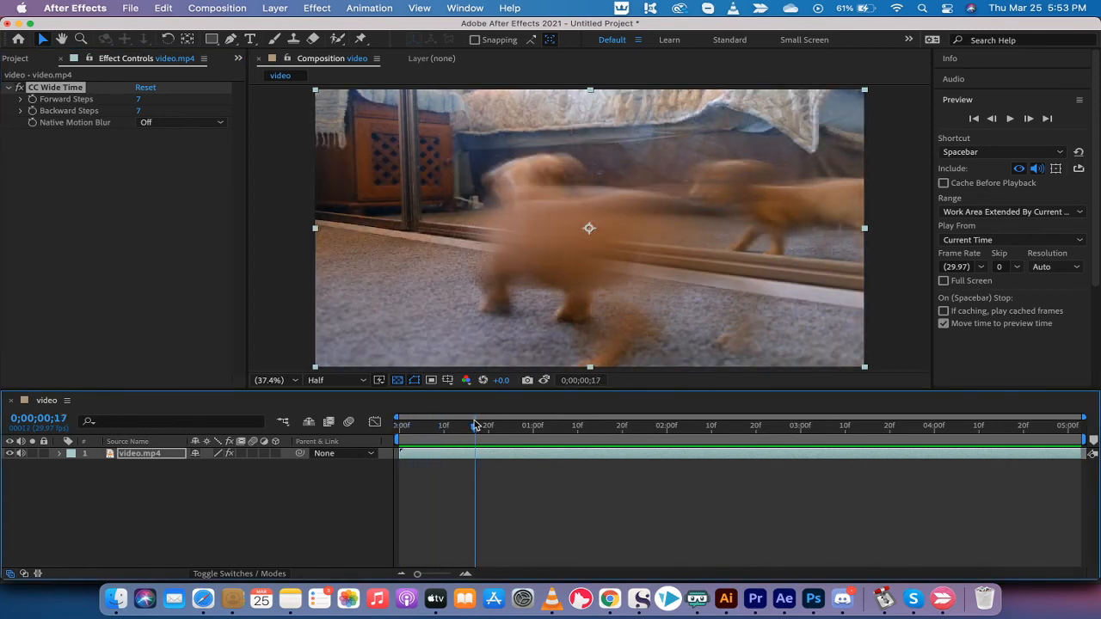